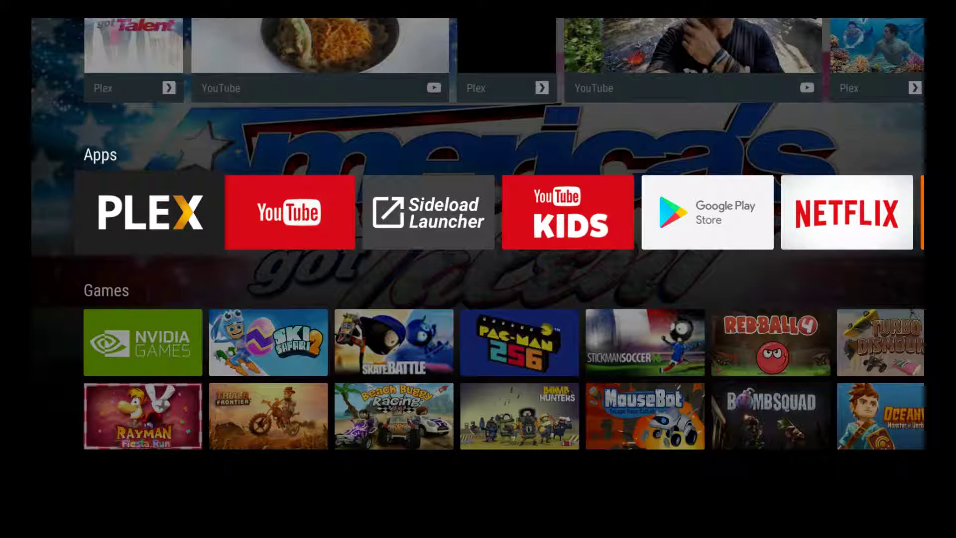
# - Open Sideload Launcher to view the installed apps, and return to the home screen
pyautogui.press('Right')
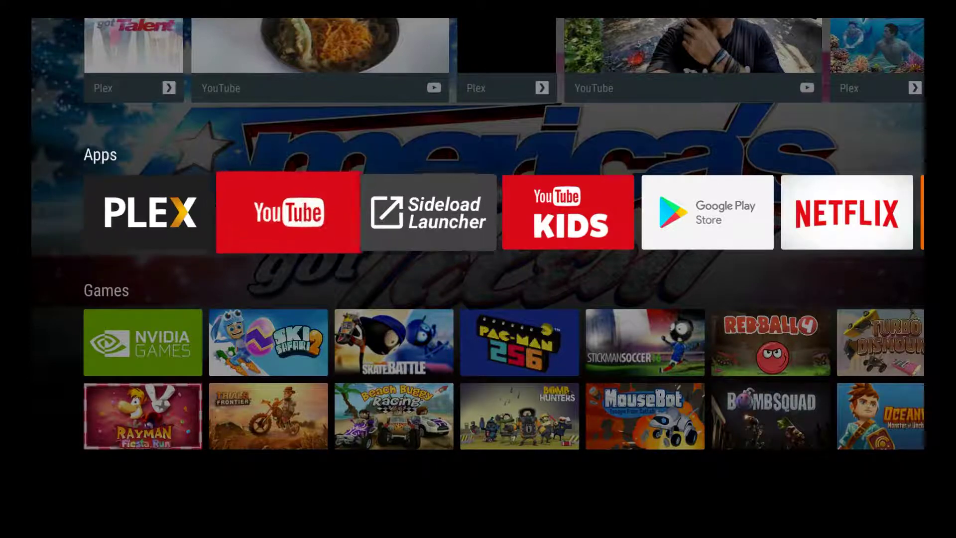
pyautogui.press('Right')
pyautogui.press('Return')
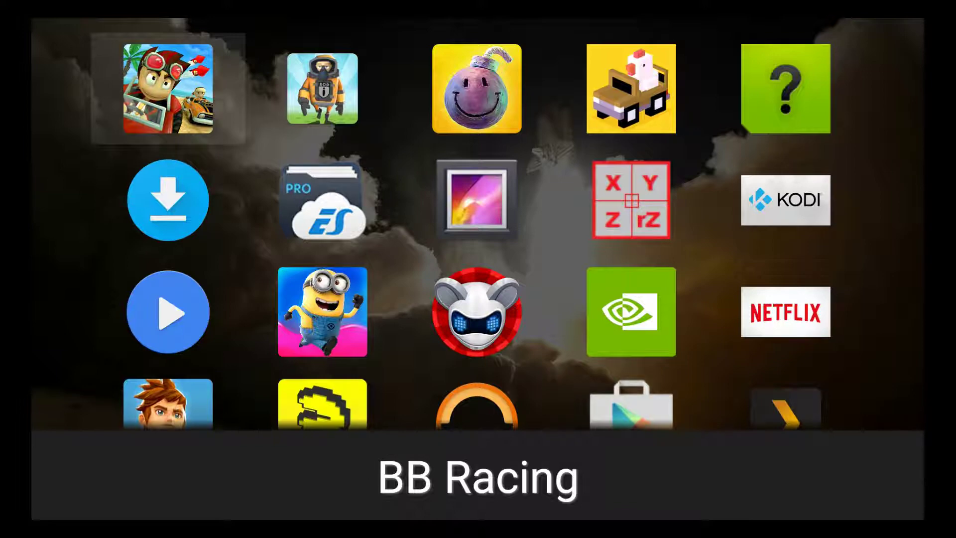
pyautogui.press('Escape')
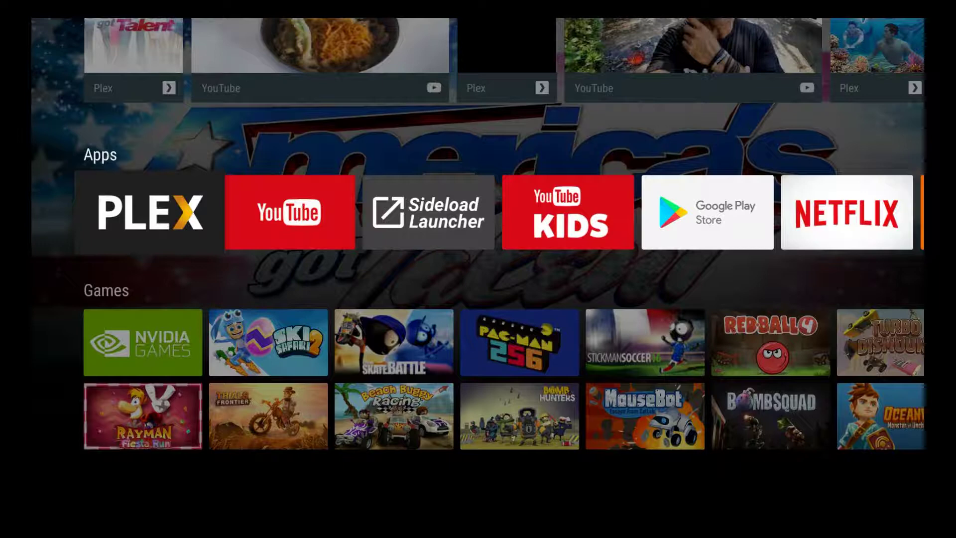
# - Look through the Apps row on the home screen for a ReoLink entry
pyautogui.press('Right')
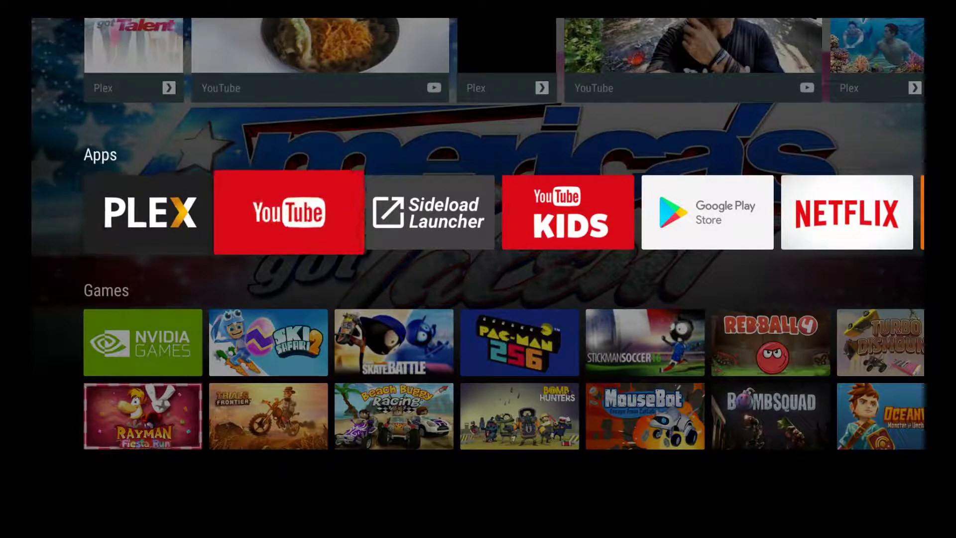
pyautogui.press('Right')
pyautogui.press('Right')
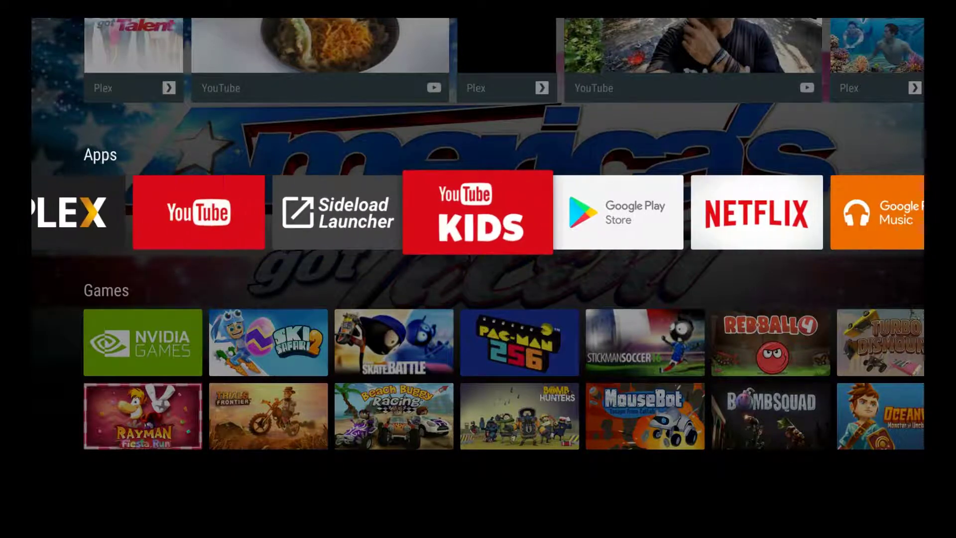
pyautogui.press('Left')
pyautogui.press('Left')
pyautogui.press('Left')
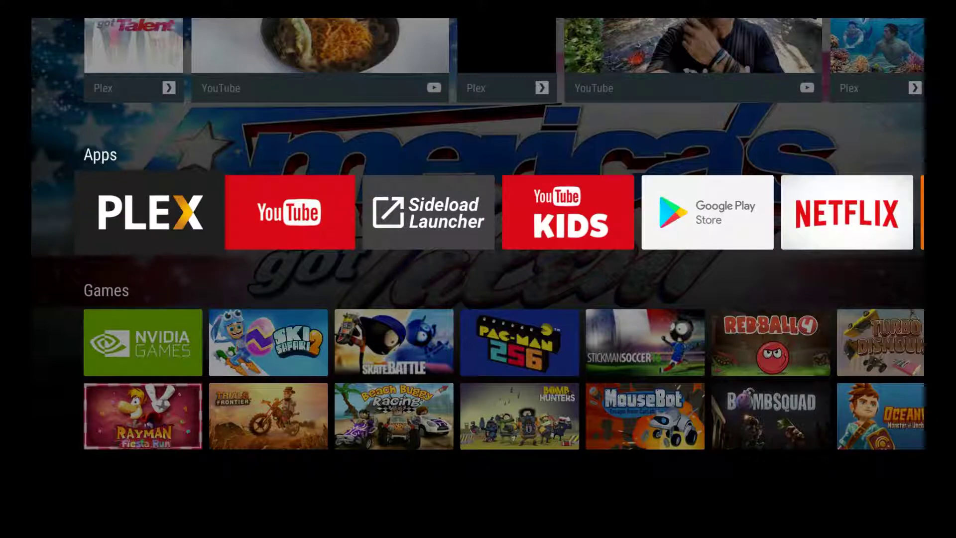
# - Reopen Sideload Launcher, locate the ReoLink app in its grid, and return to the home screen
pyautogui.press('Right')
pyautogui.press('Right')
pyautogui.press('Return')
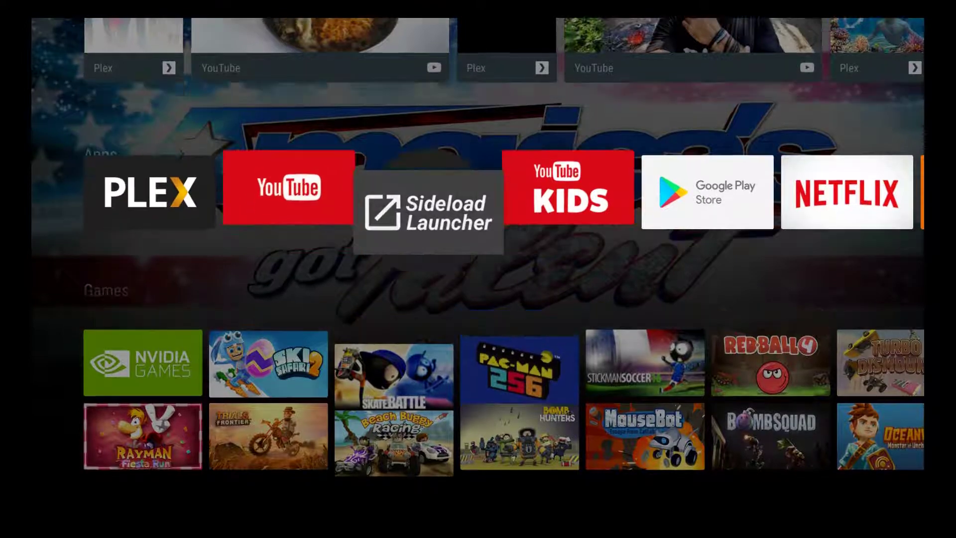
pyautogui.press('Down')
pyautogui.press('Down')
pyautogui.press('Down')
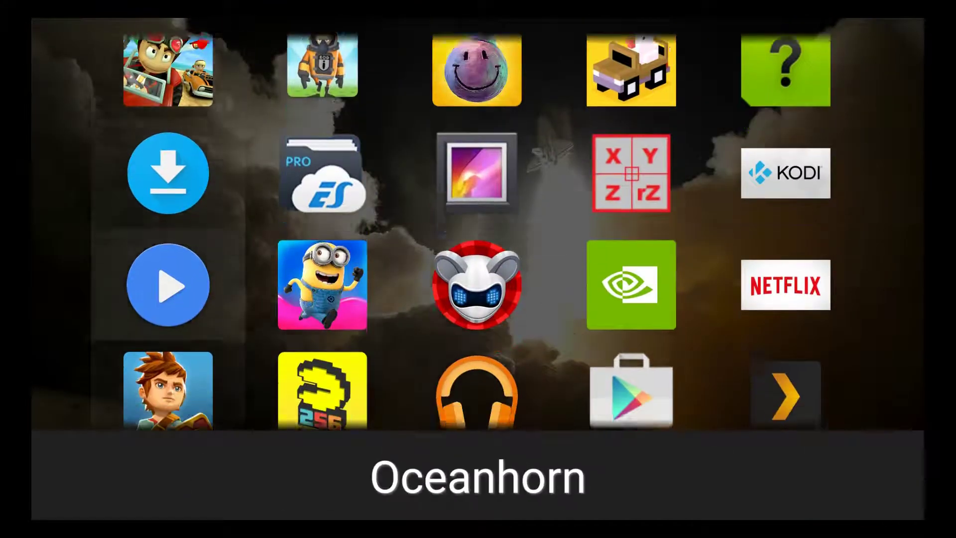
pyautogui.press('Right')
pyautogui.press('Right')
pyautogui.press('Right')
pyautogui.press('Right')
pyautogui.press('Down')
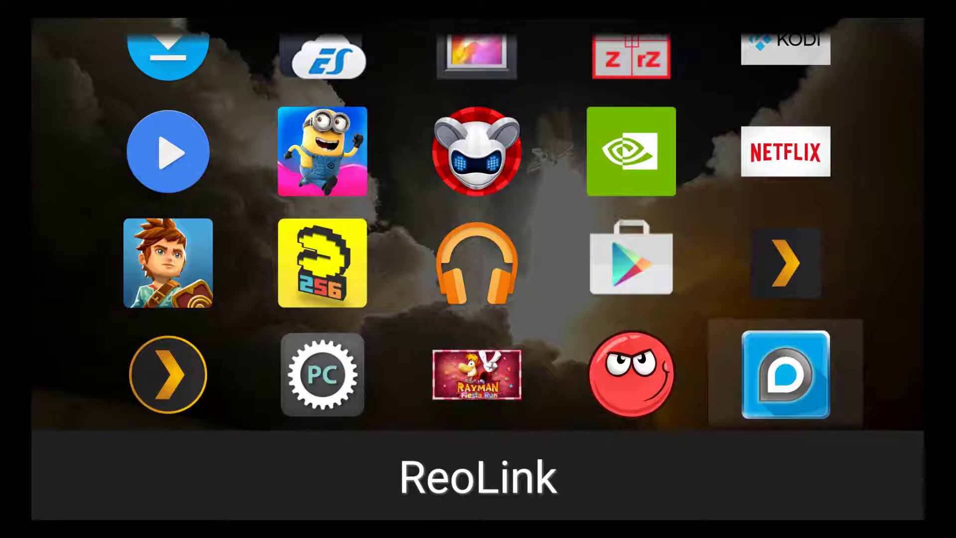
pyautogui.press('Escape')
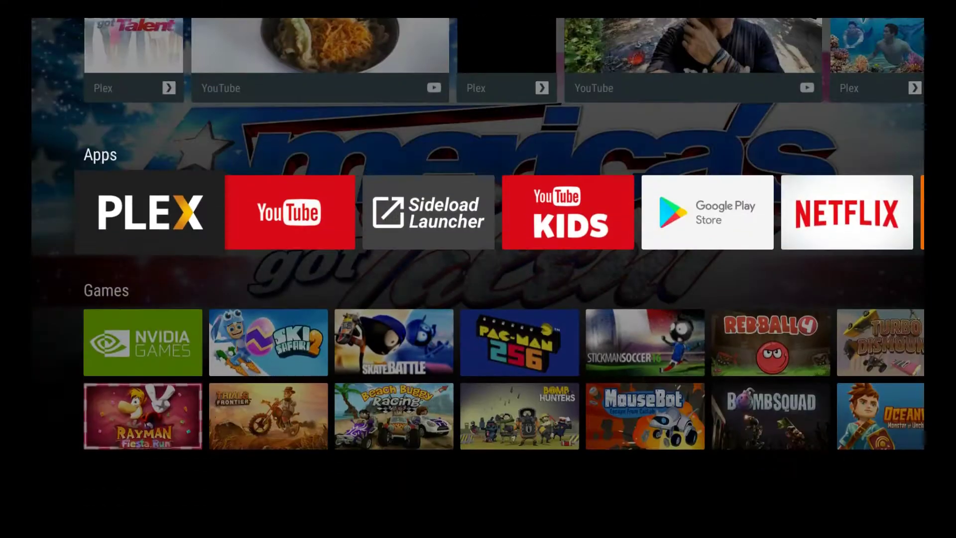
# - Open the Apps section of the device settings and look through the downloaded apps
pyautogui.press('Down')
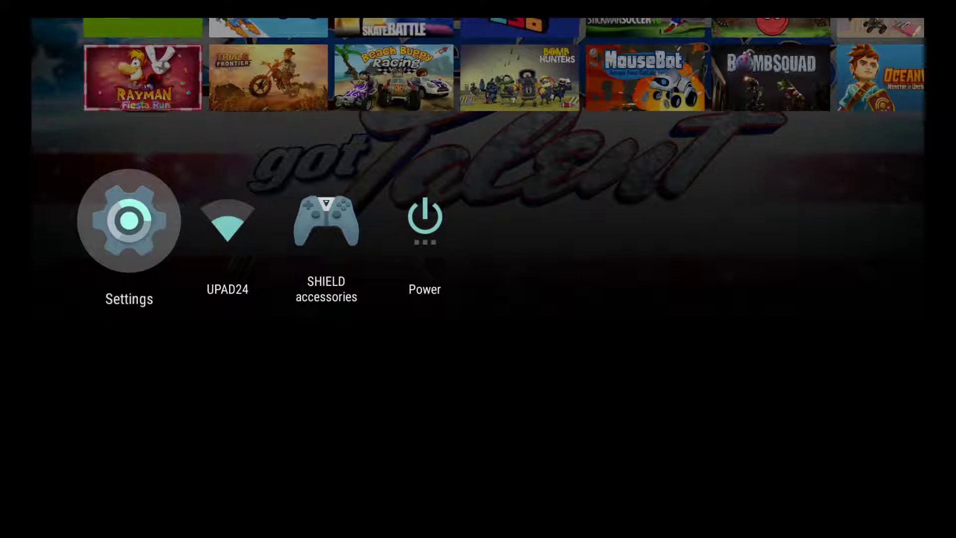
pyautogui.press('Return')
pyautogui.press('Down')
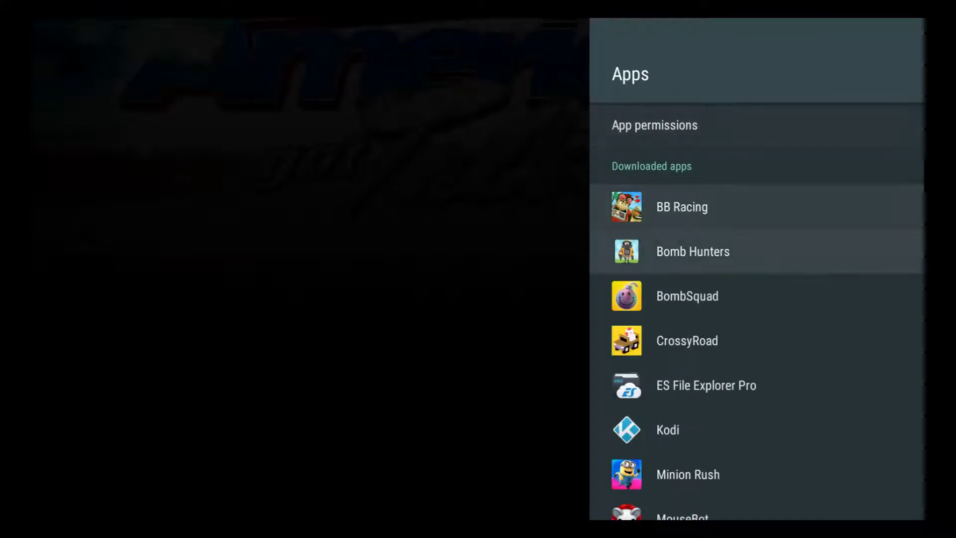
pyautogui.press('Down')
pyautogui.press('Down')
pyautogui.press('Down')
pyautogui.press('Down')
pyautogui.press('Down')
pyautogui.press('Down')
pyautogui.press('Down')
pyautogui.press('Down')
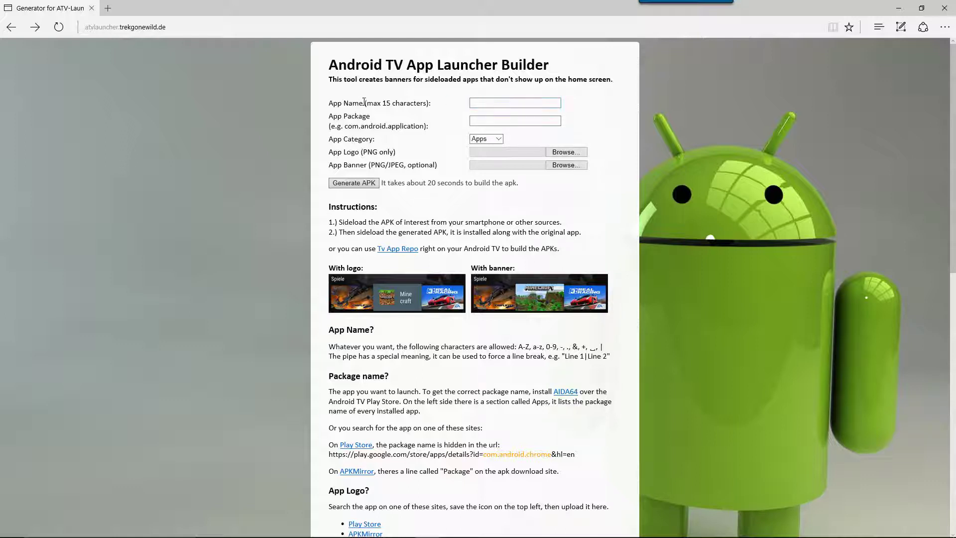
# - In the Android TV App Launcher Builder, enter the app name ReoLink and the package com.mcu.reolink
pyautogui.click(479, 102)
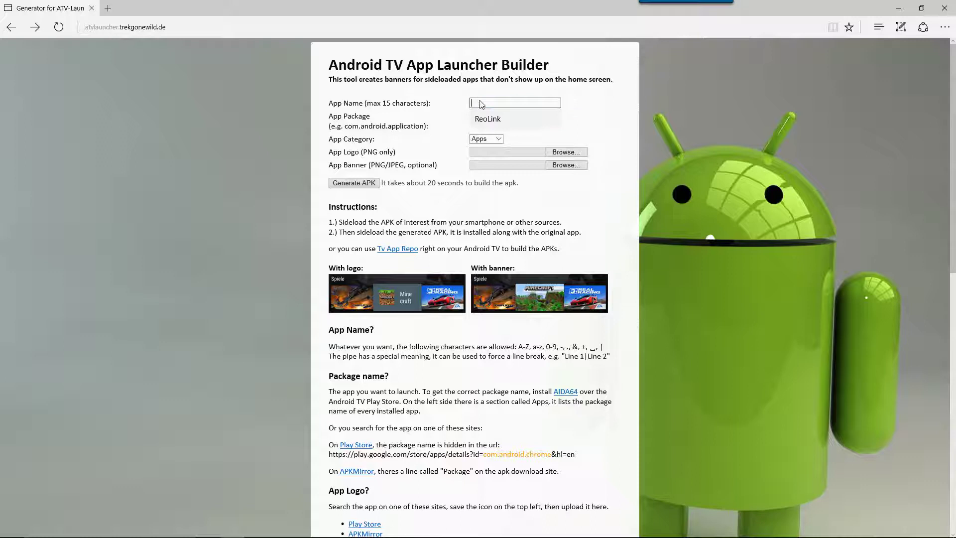
pyautogui.write('ReoLink')
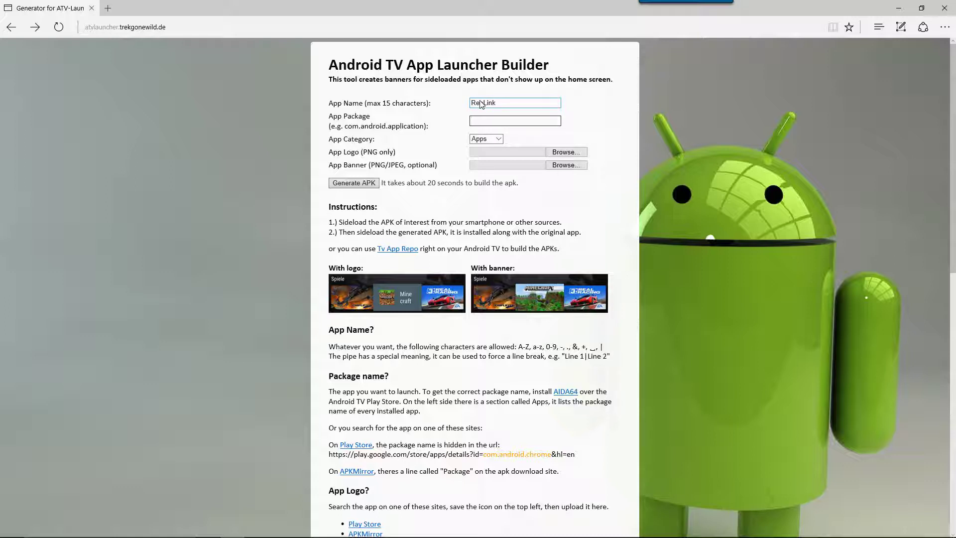
pyautogui.write('com.mcu.reolink')
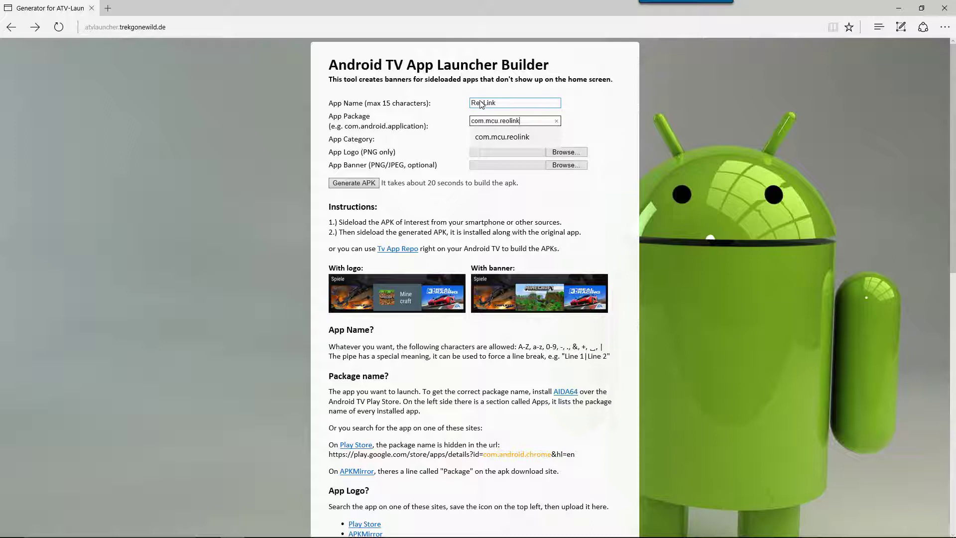
pyautogui.click(354, 142)
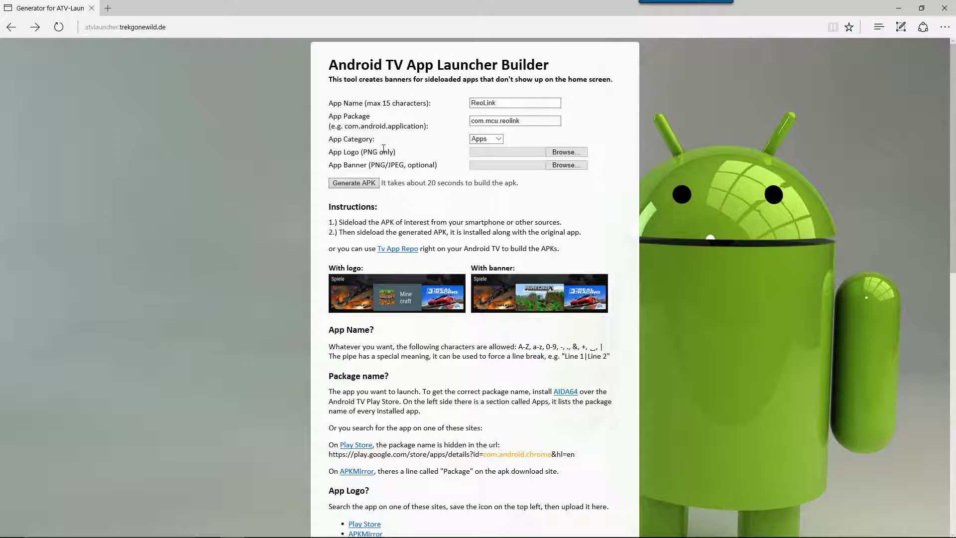
# - Choose ReoLinkLogo.png as the app logo and ReoLink.jpg as the app banner
pyautogui.click(566, 154)
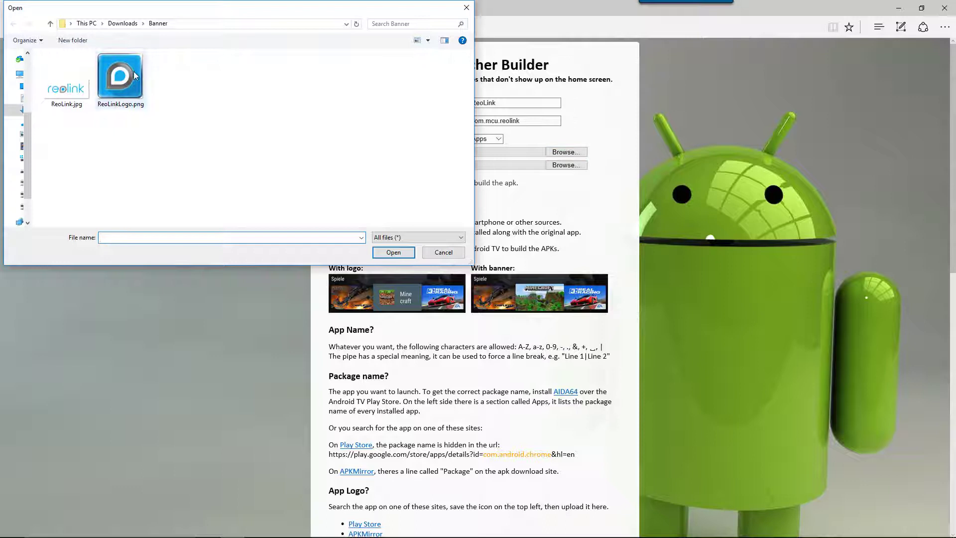
pyautogui.doubleClick(122, 77)
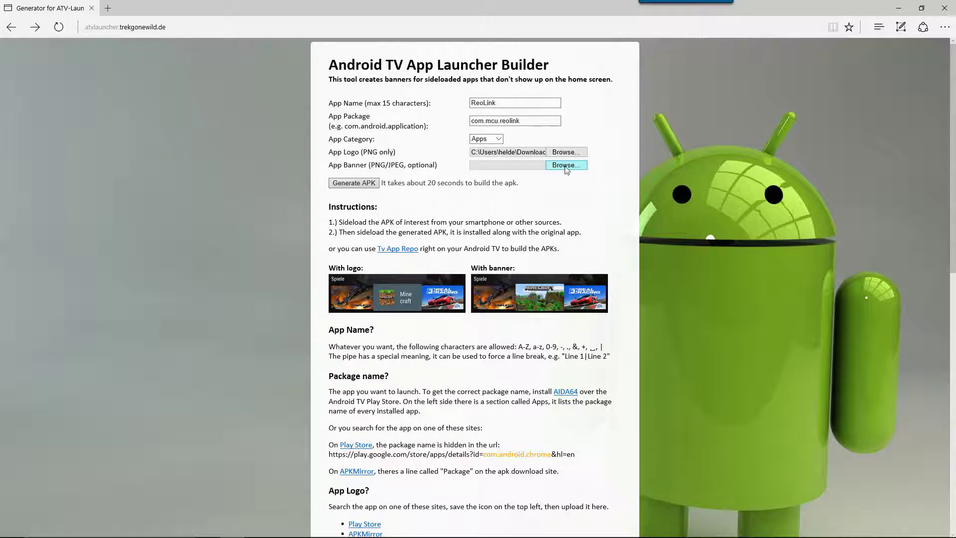
pyautogui.click(565, 164)
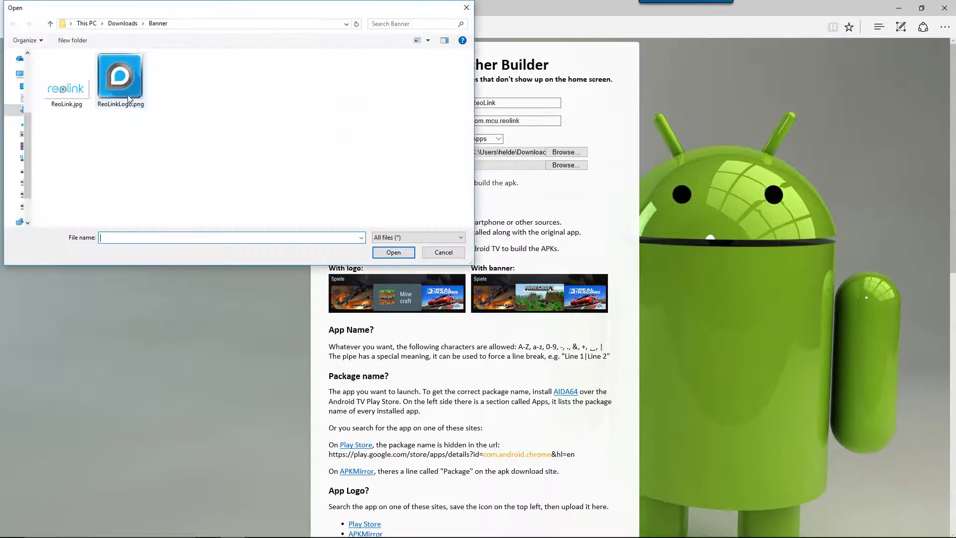
pyautogui.doubleClick(77, 91)
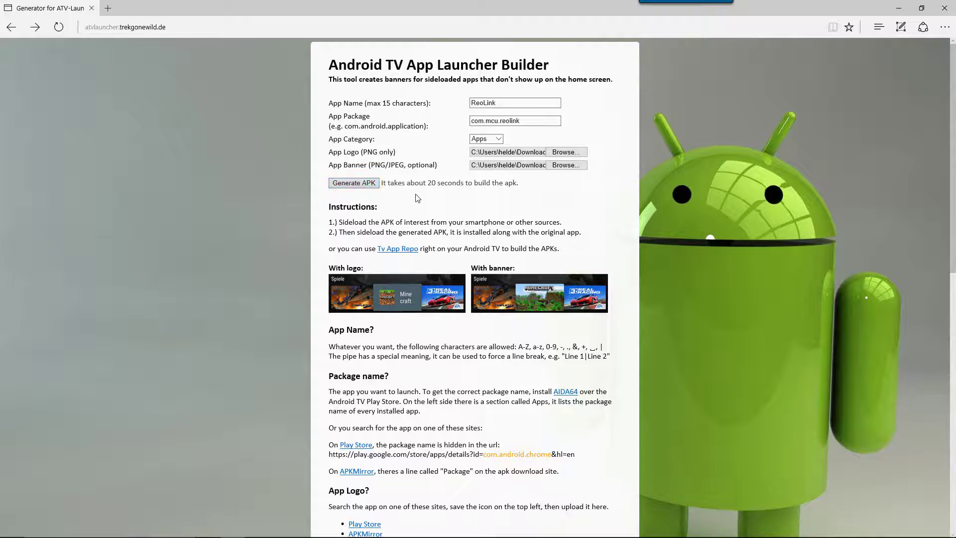
# - Generate the launcher APK and save the resulting Reolink_ATV.apk download
pyautogui.click(354, 184)
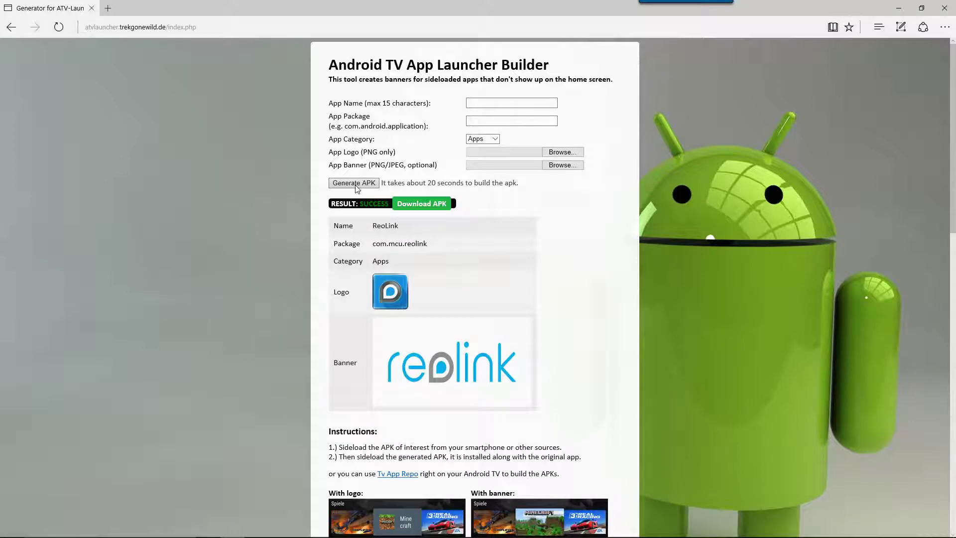
pyautogui.scroll(-2, 365, 208)
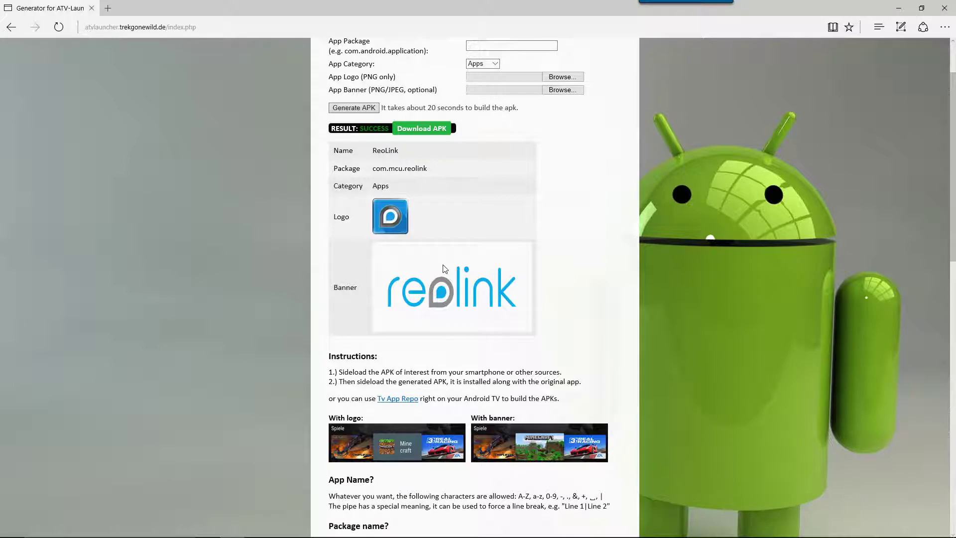
pyautogui.click(413, 132)
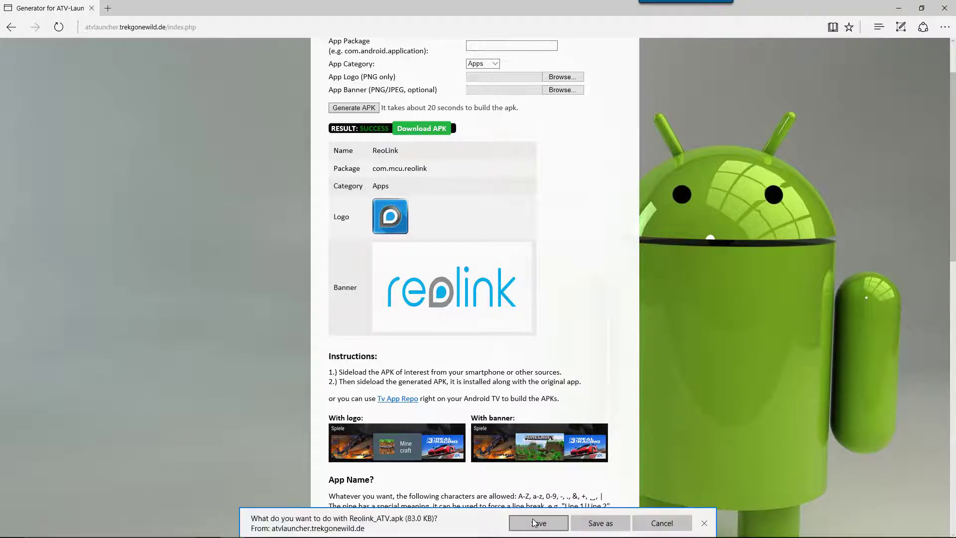
pyautogui.click(534, 522)
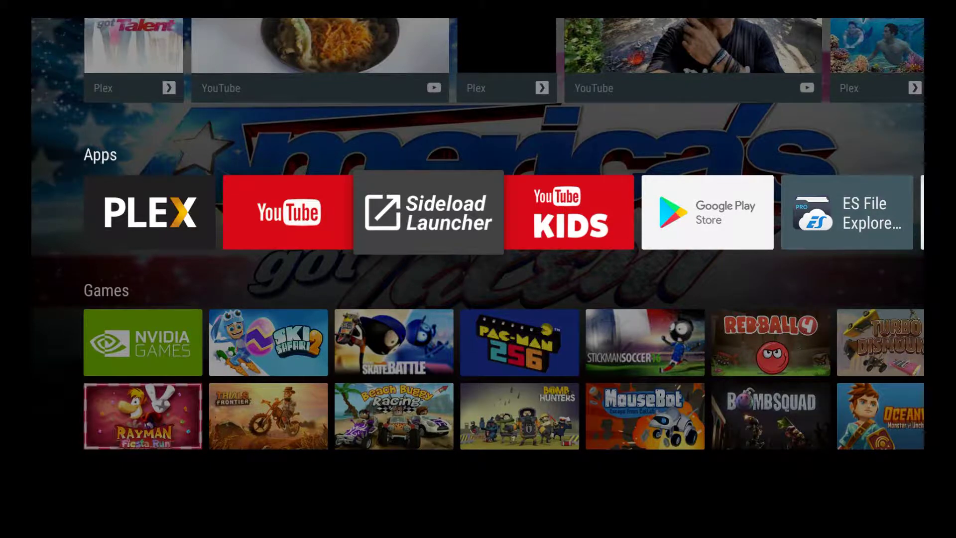
# - Switch to the Android TV home screen and open ES File Explorer Pro on the APK network folder
pyautogui.press('Right')
pyautogui.press('Right')
pyautogui.press('Right')
pyautogui.press('Return')
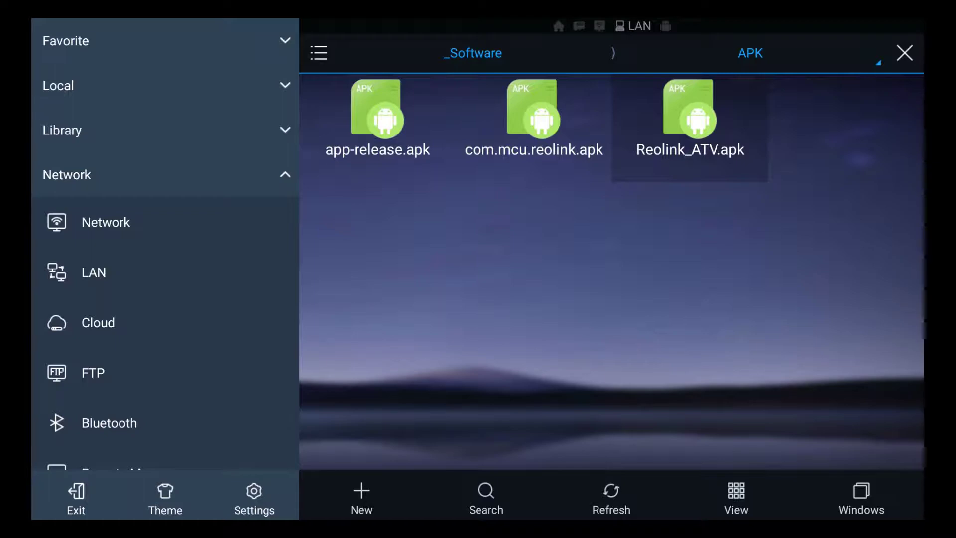
# - Install Reolink_ATV.apk from the APK folder and return to the home screen
pyautogui.press('Return')
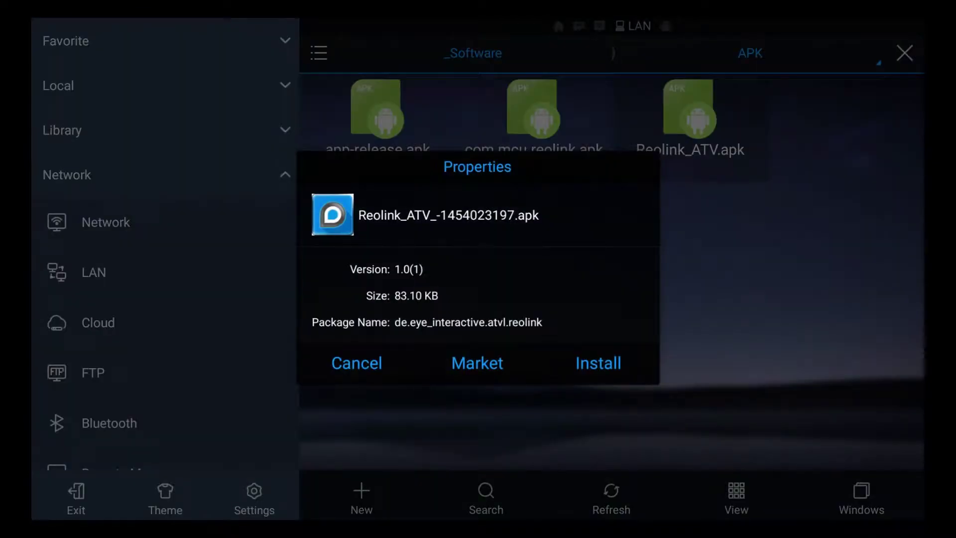
pyautogui.press('Return')
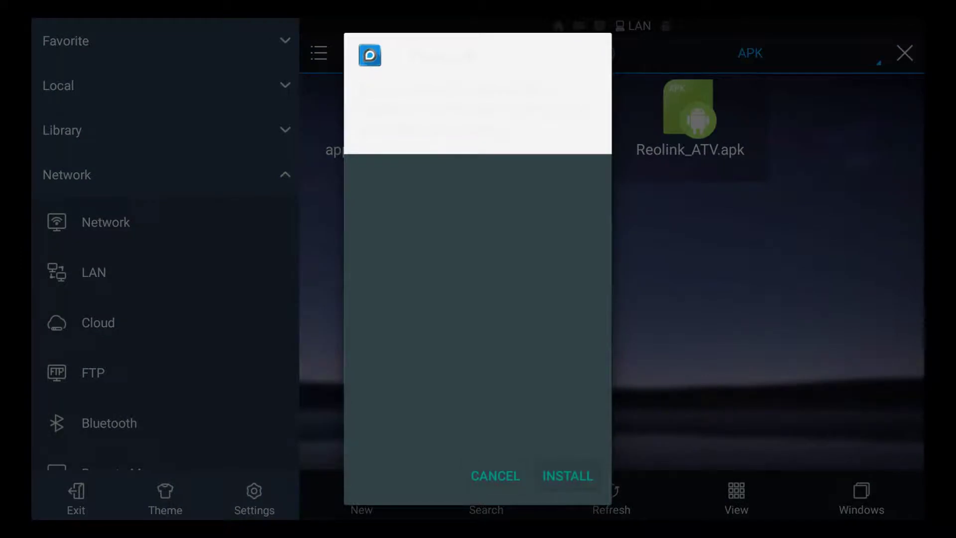
pyautogui.press('Return')
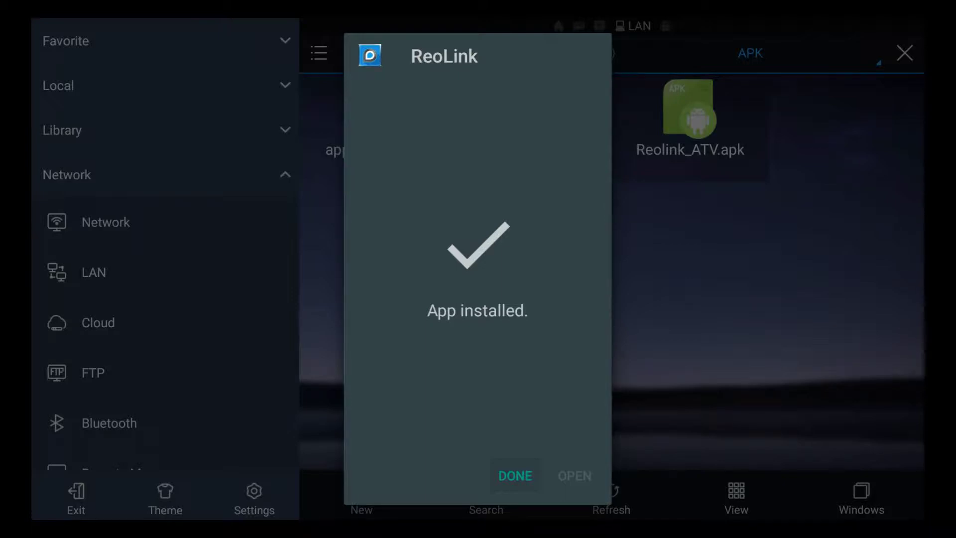
pyautogui.press('Return')
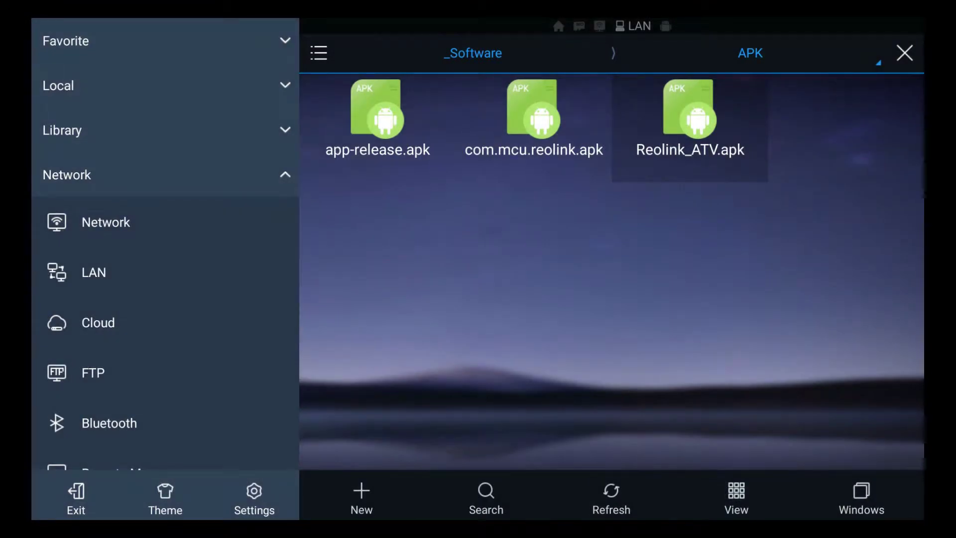
pyautogui.press('Home')
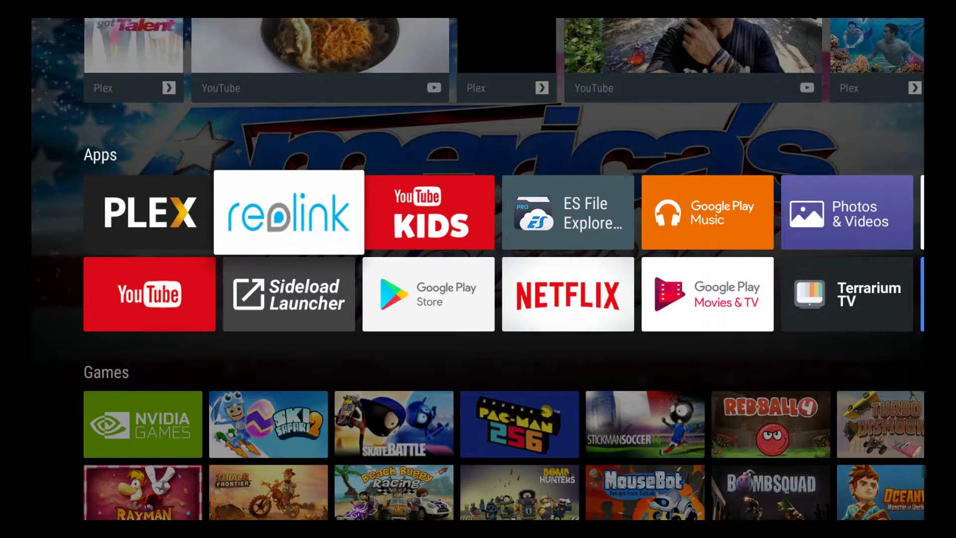